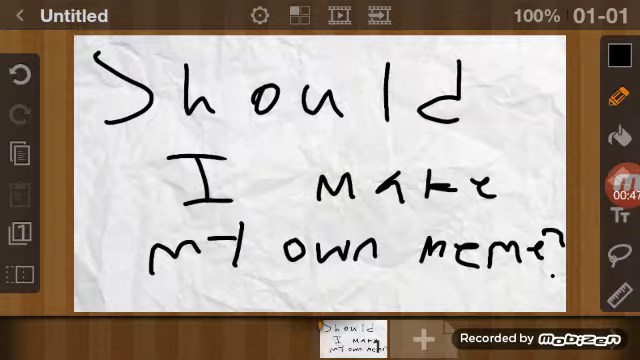
Hand-letter 'Should I make my own meme?' in black over three lines on frame 1.
click(625, 184)
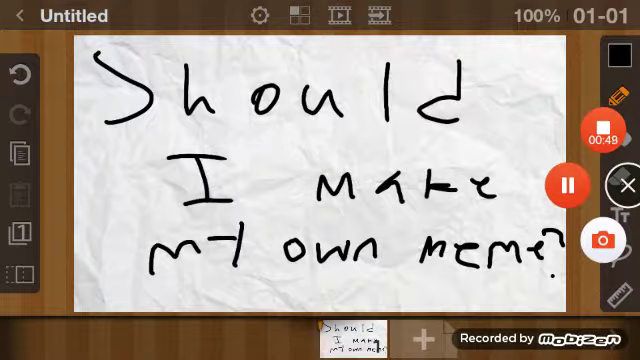